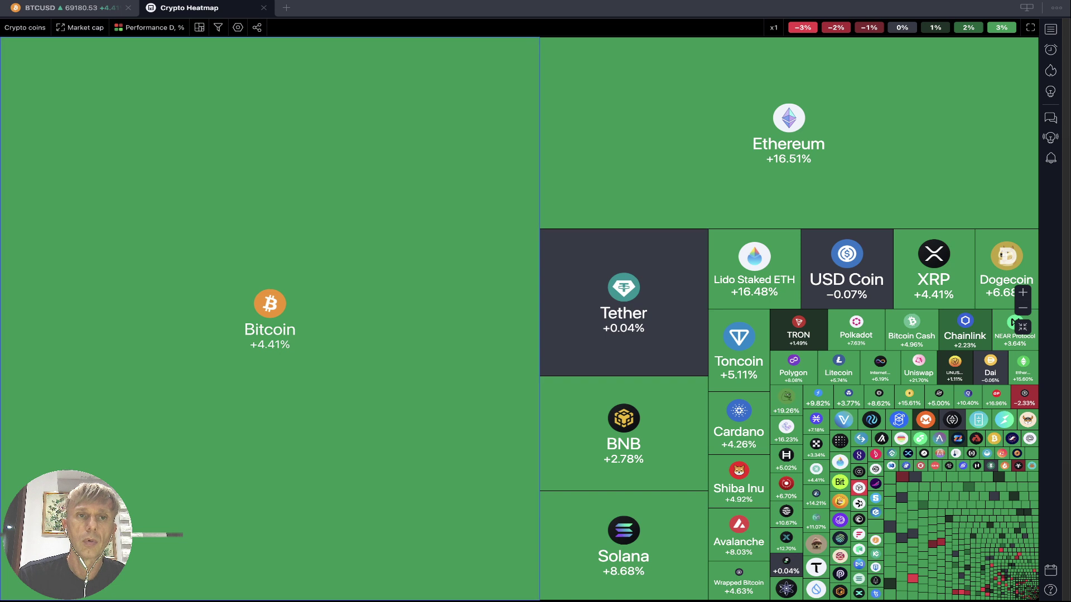
Step: Close the Crypto Heatmap to return to the daily BTCUSD chart
click(263, 7)
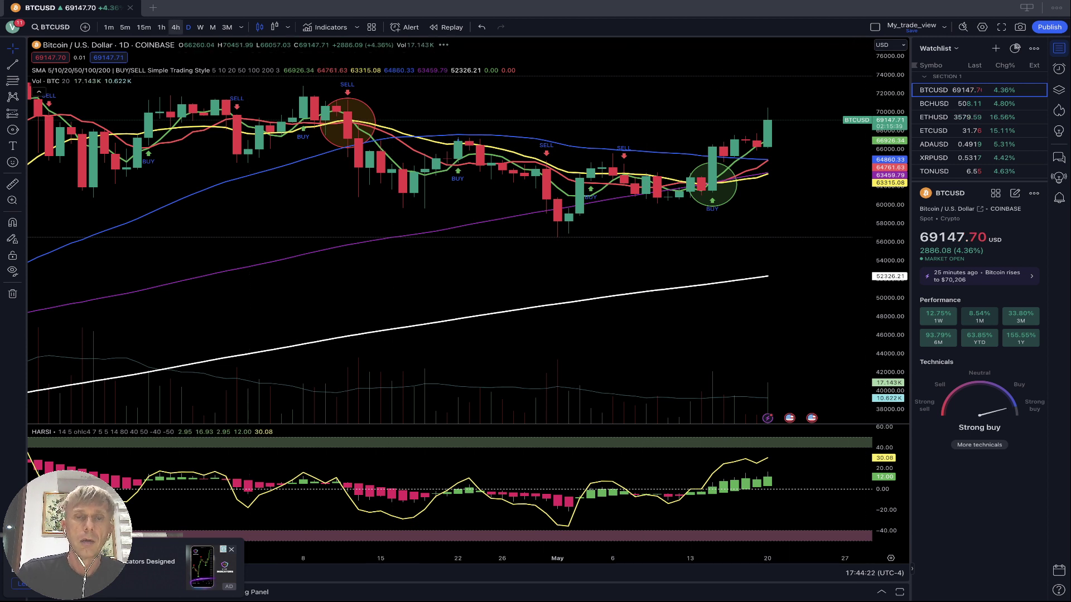
Step: Switch the BTCUSD chart from daily to 4h candles
click(175, 27)
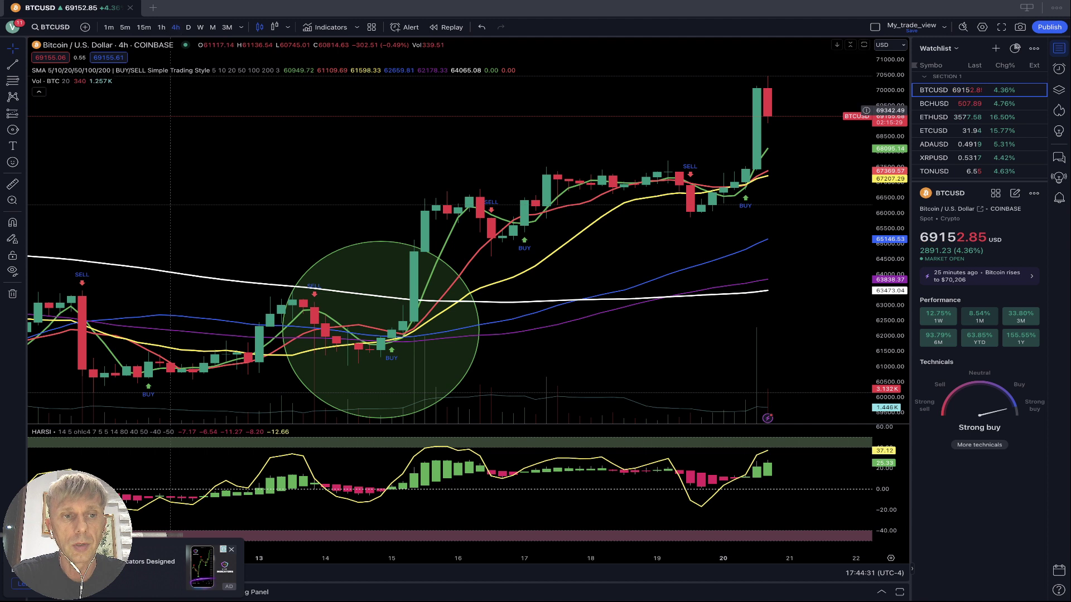
Step: Hide chart drawings, set the 1h interval, and open BCHUSD from the watchlist
click(12, 271)
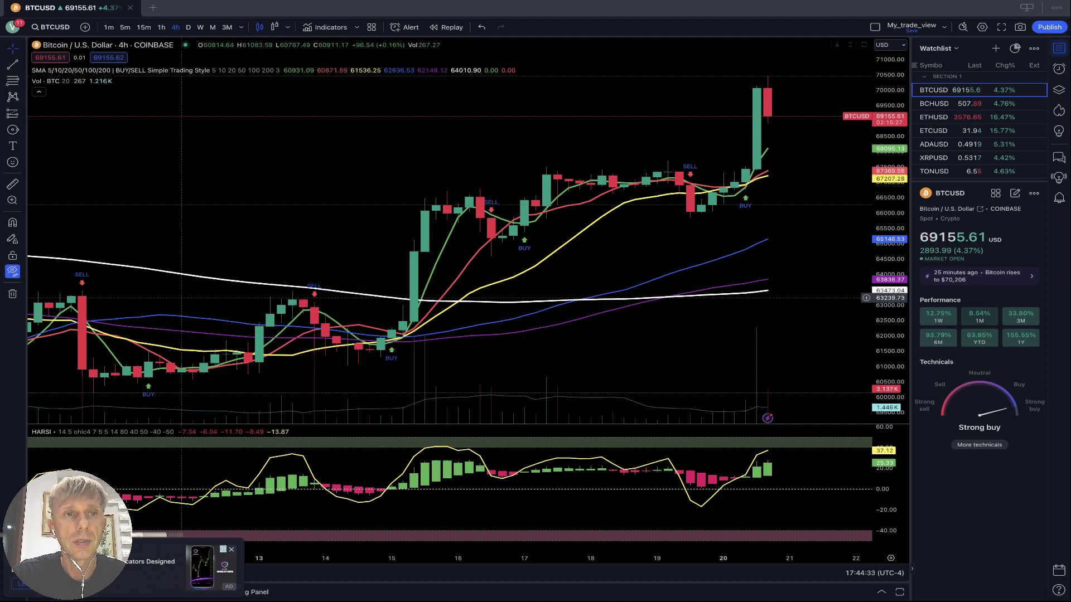
click(161, 27)
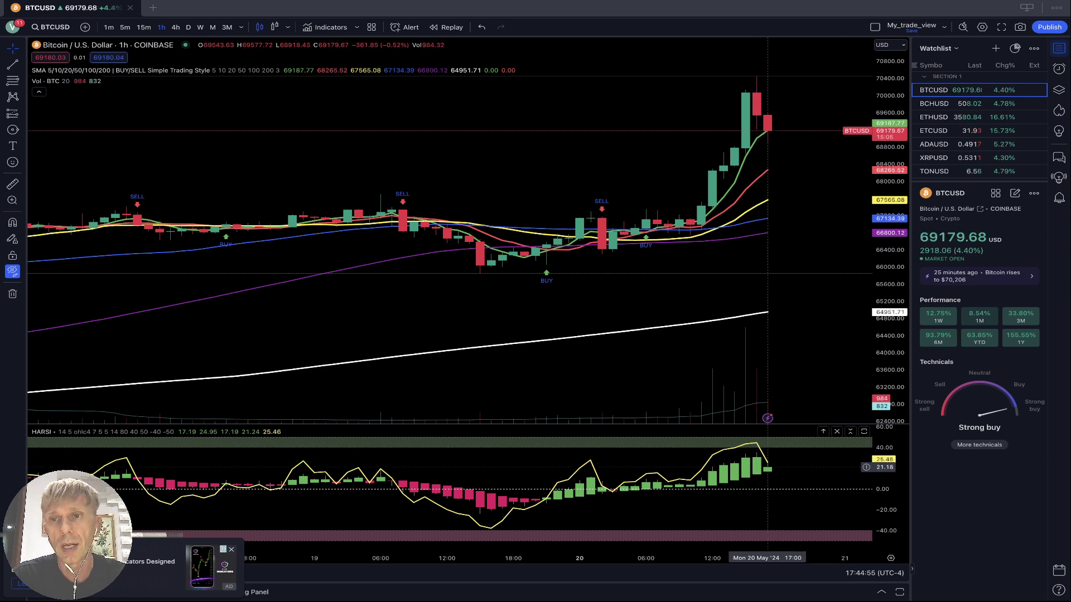
click(934, 103)
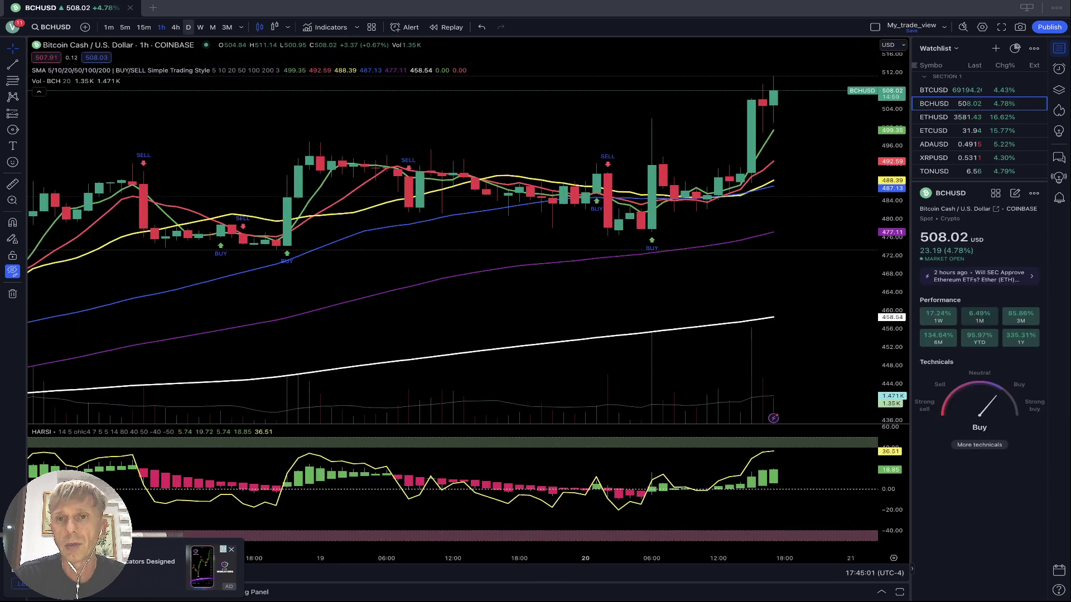
Step: Step BCHUSD through D, 4h and 1h intervals, then open ETHUSD from the watchlist
click(188, 26)
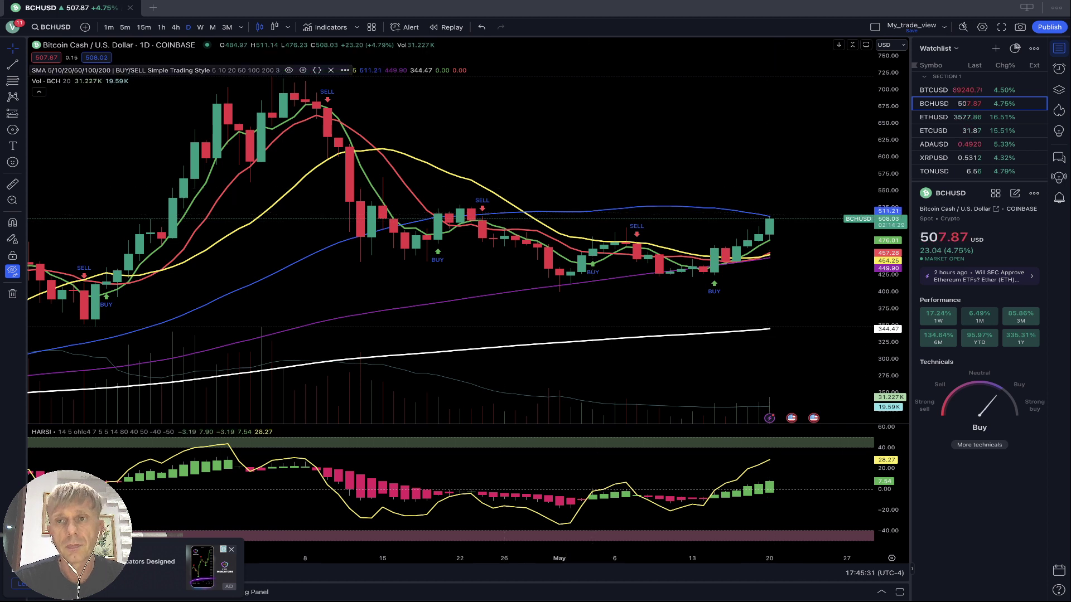
click(175, 27)
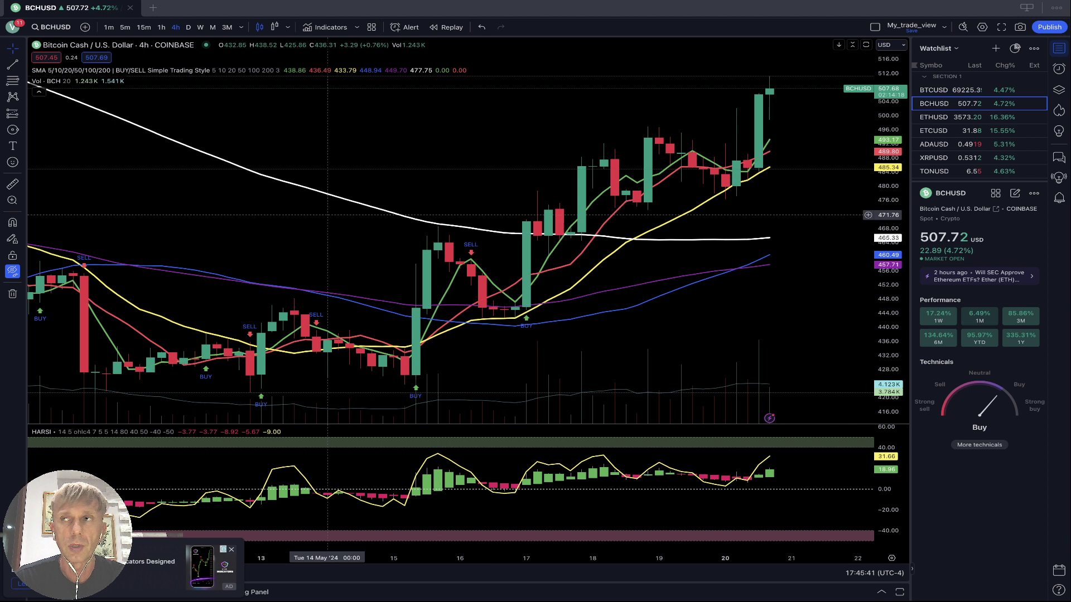
click(161, 27)
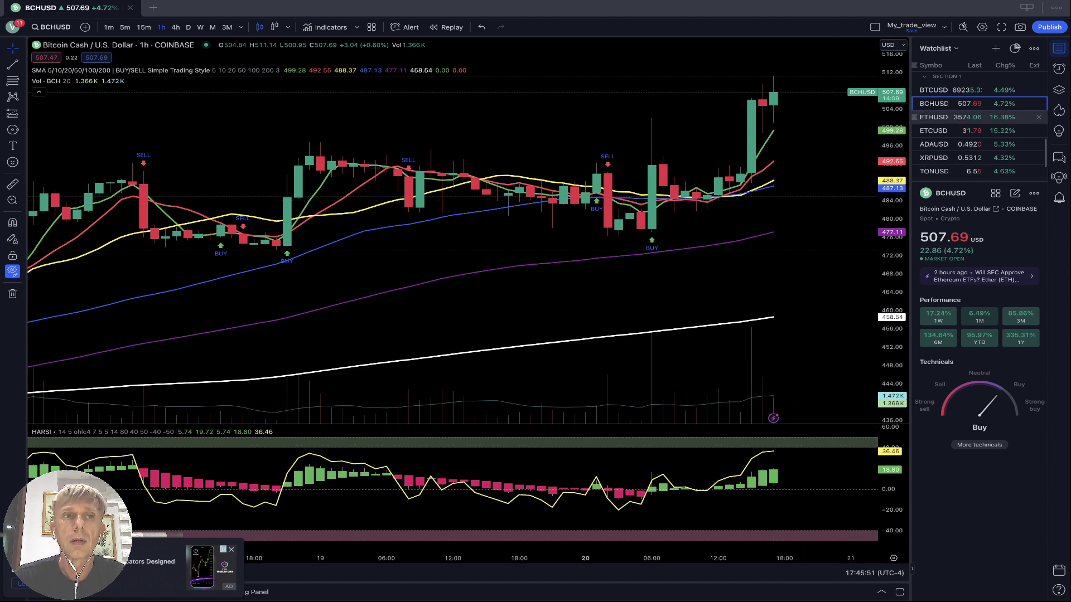
click(943, 117)
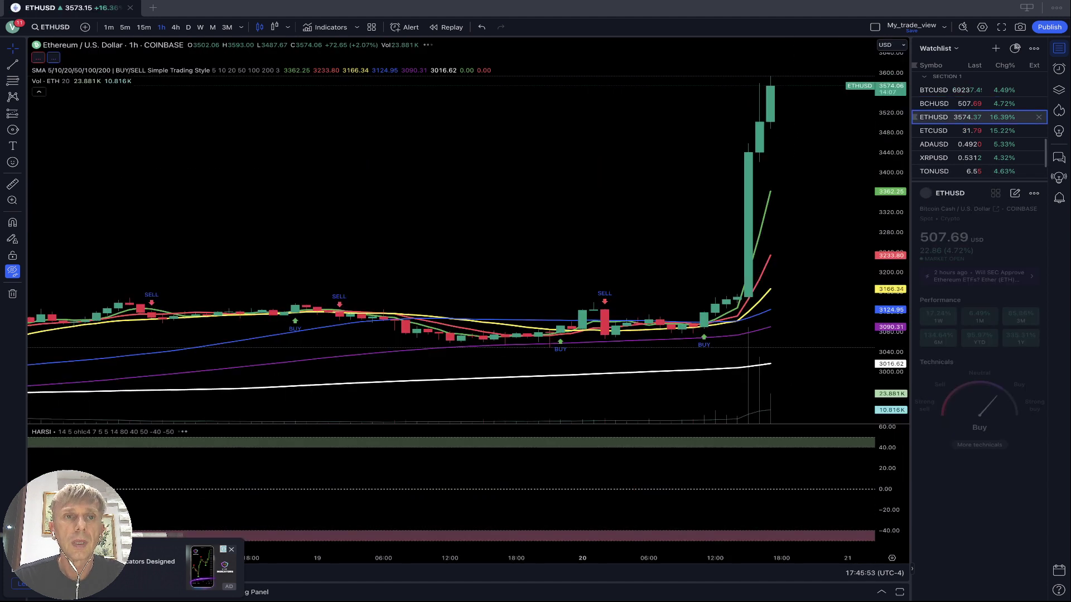
Step: View ETHUSD on D, 4h and 1h intervals, then open ETCUSD from the watchlist
click(188, 27)
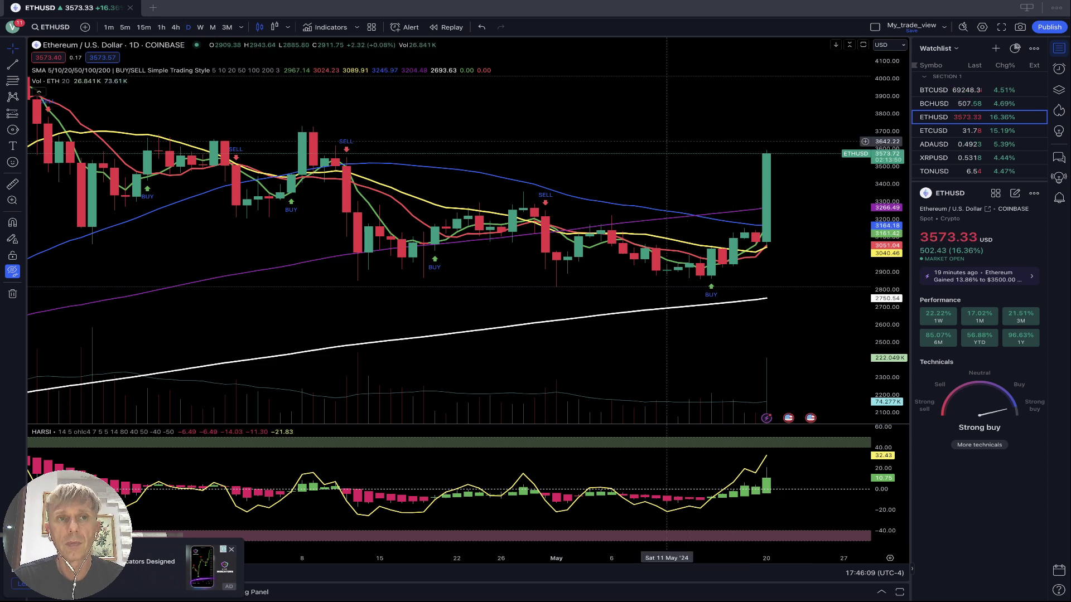
click(175, 27)
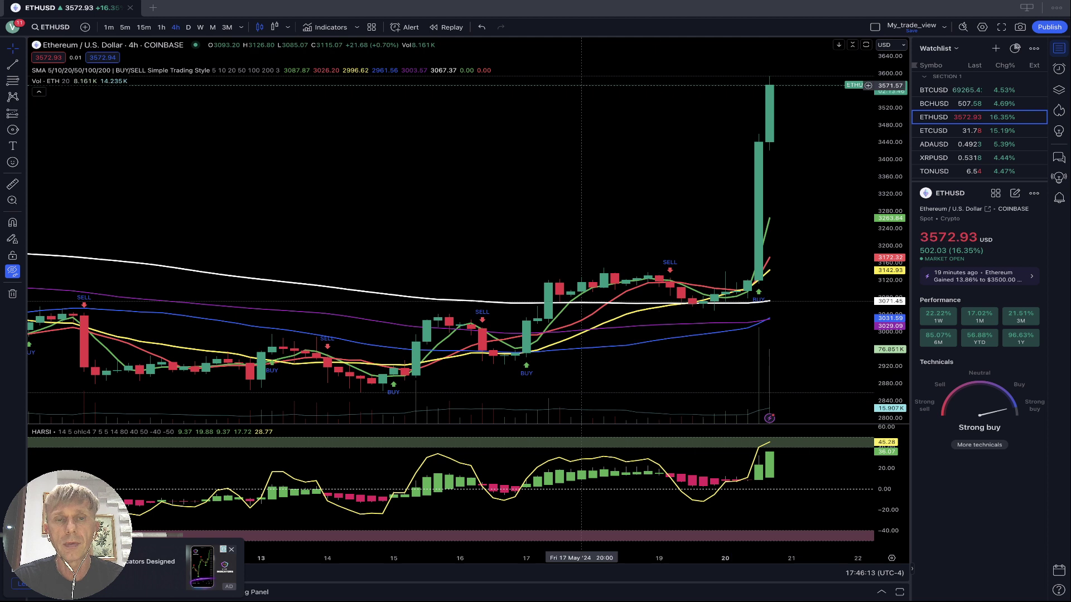
click(161, 26)
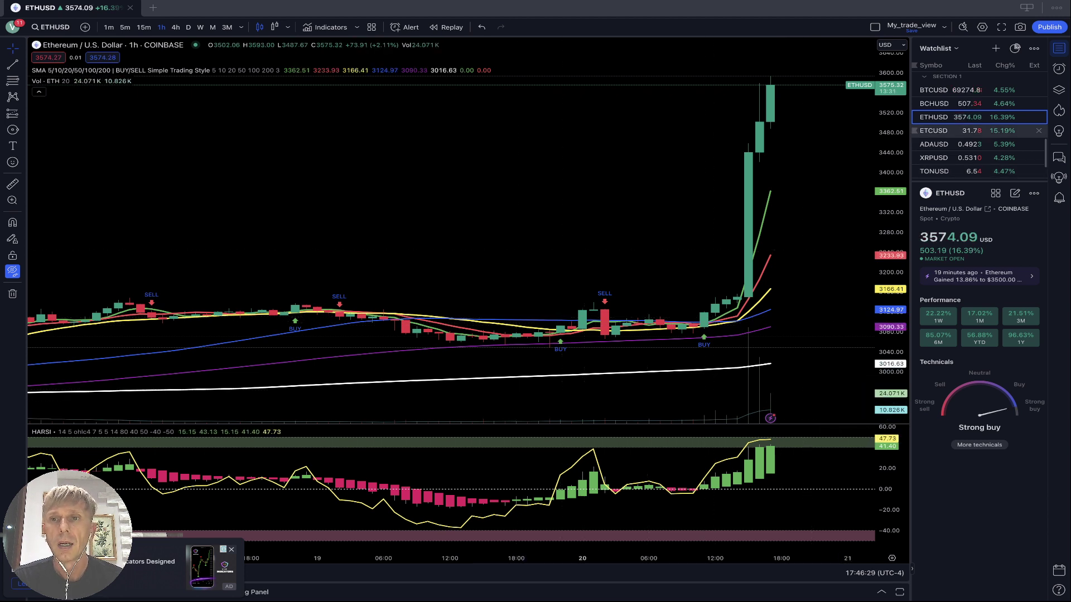
click(942, 131)
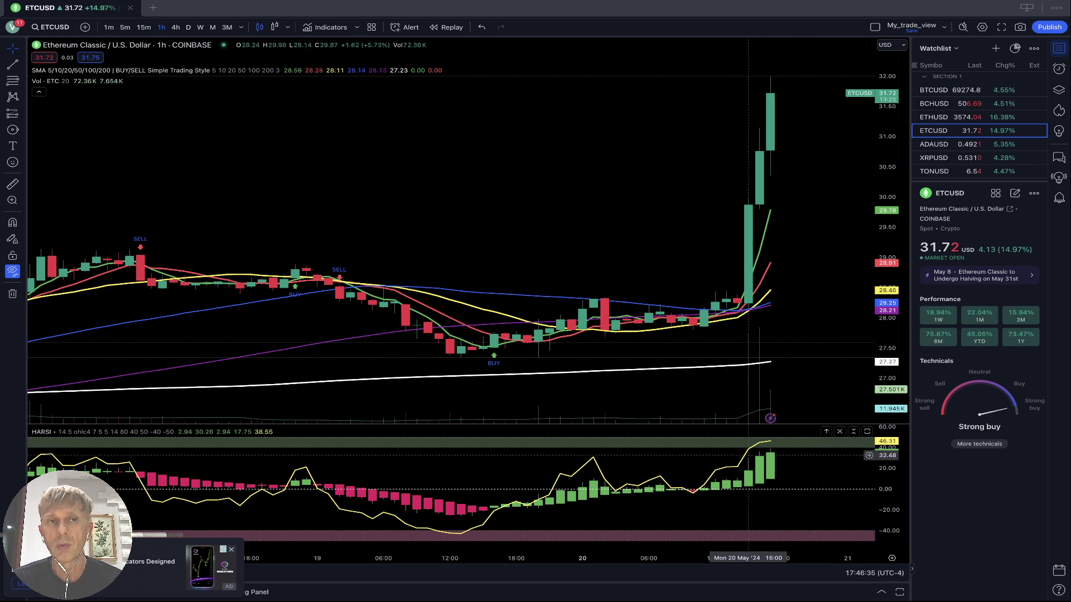
Step: Check ETCUSD on 4h then D intervals, then open ADAUSD from the watchlist
click(175, 26)
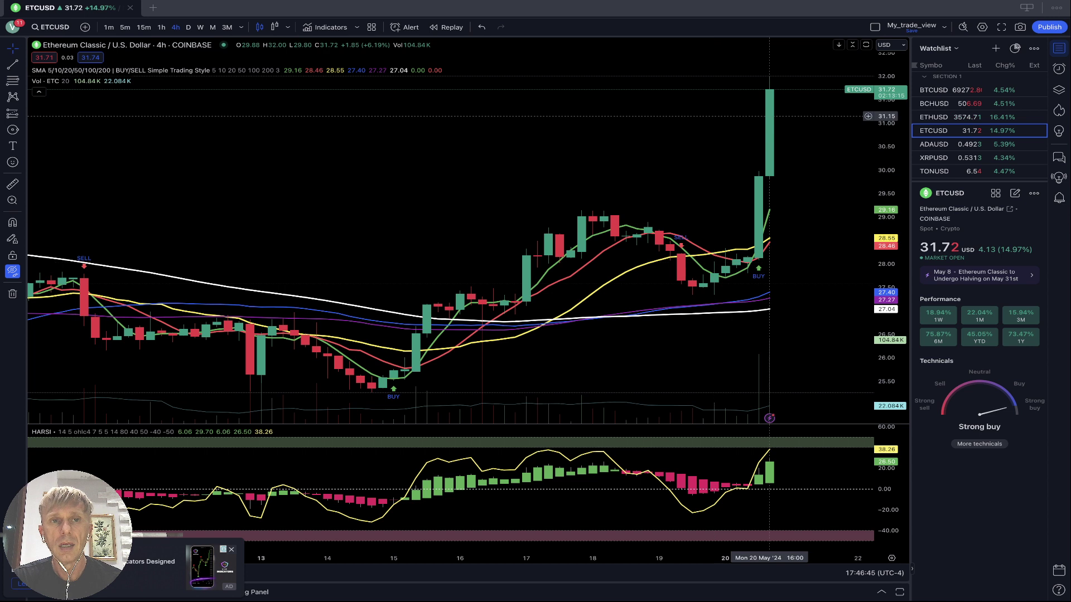
click(187, 27)
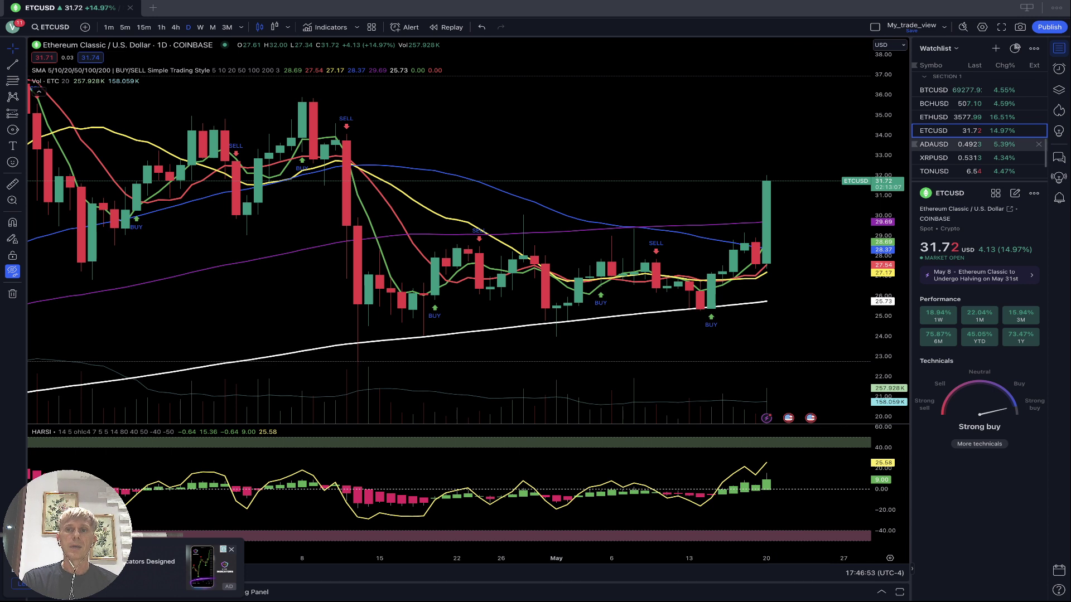
click(942, 144)
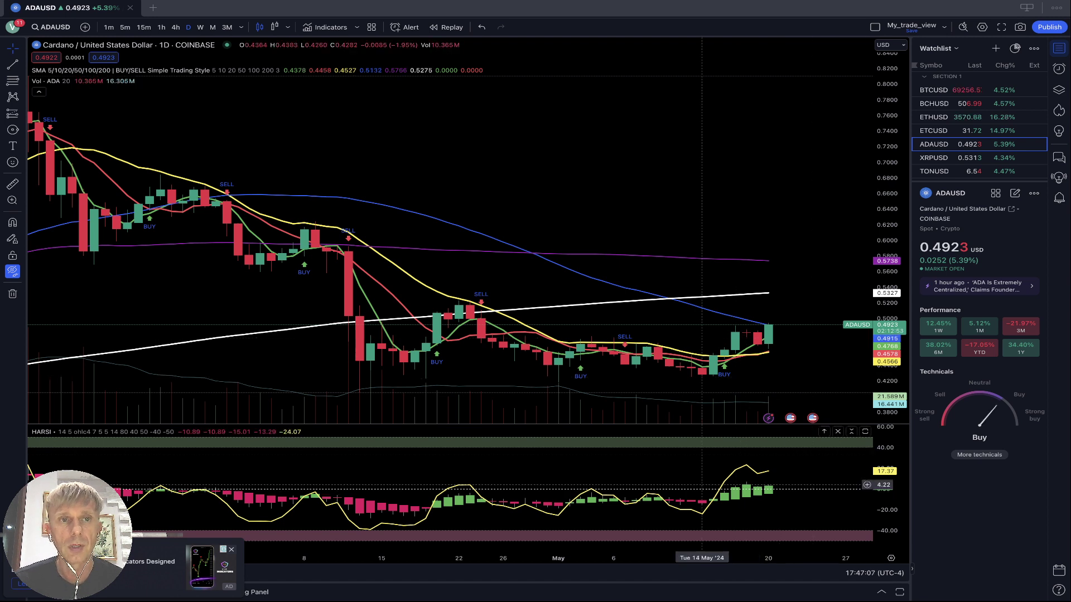
Step: On 4h ADAUSD, draw a rising trend line across price highs and a falling one across HARSI peaks
click(175, 27)
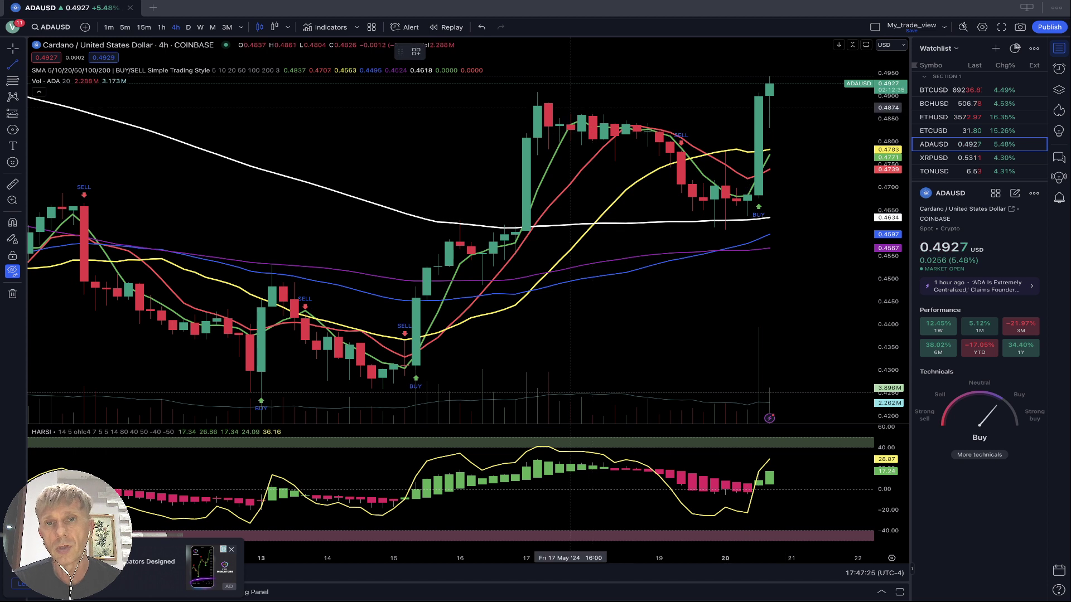
click(526, 93)
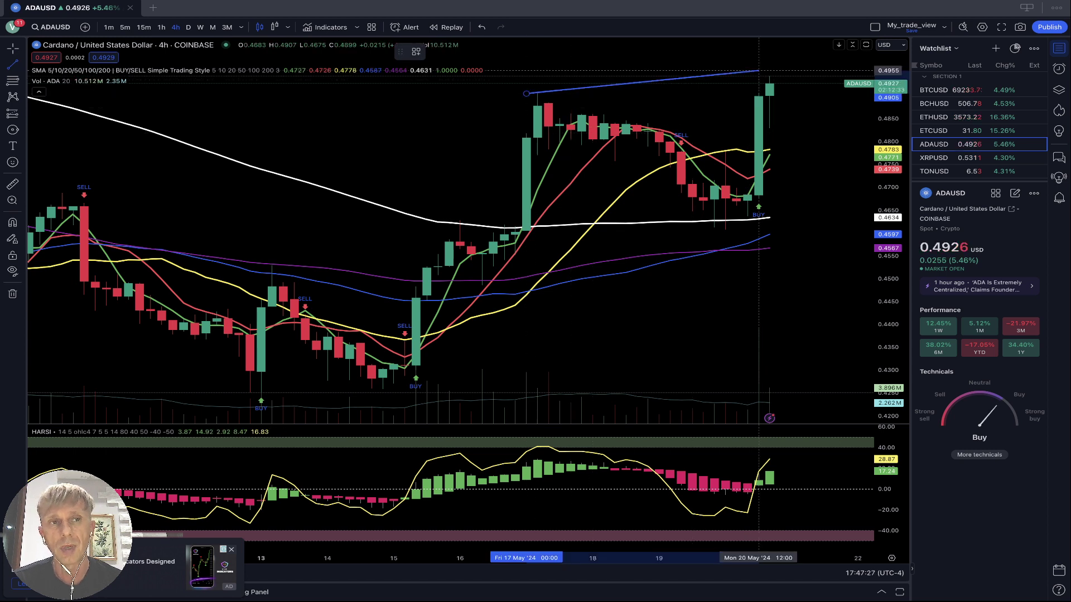
click(802, 73)
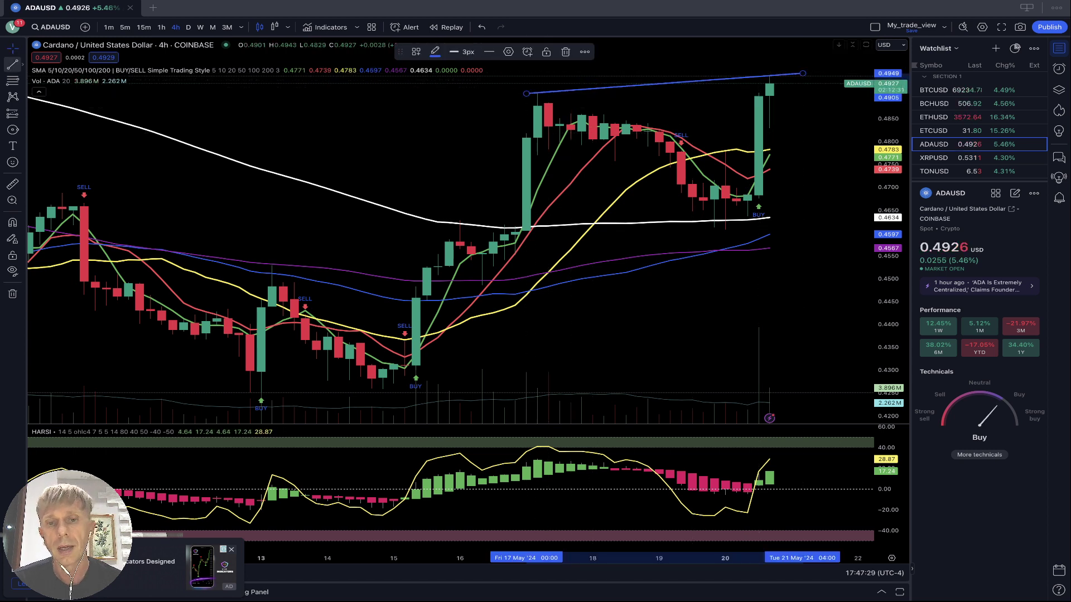
key(Escape)
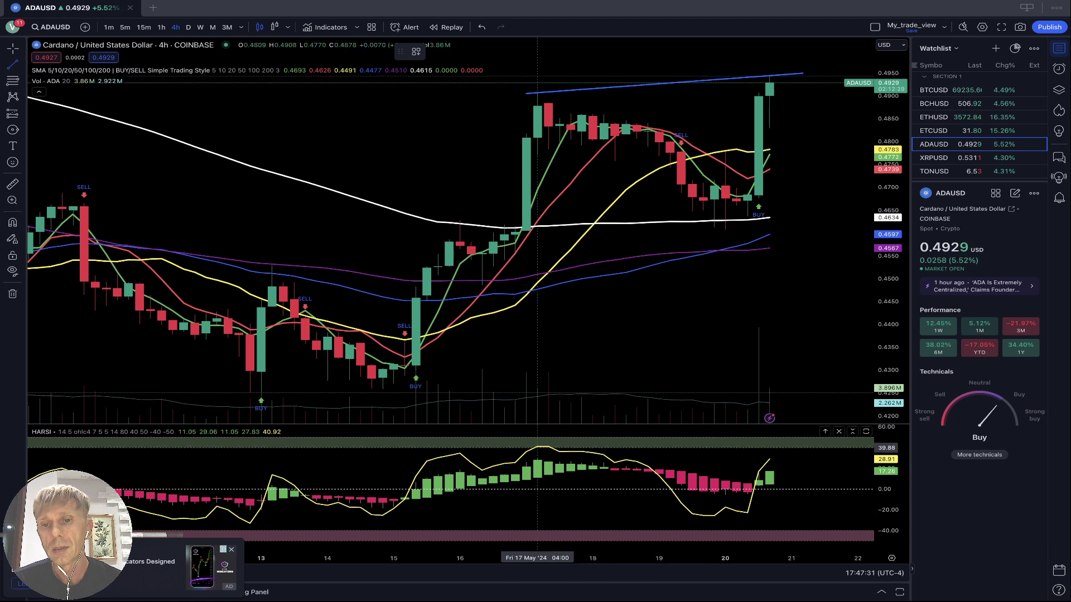
click(537, 446)
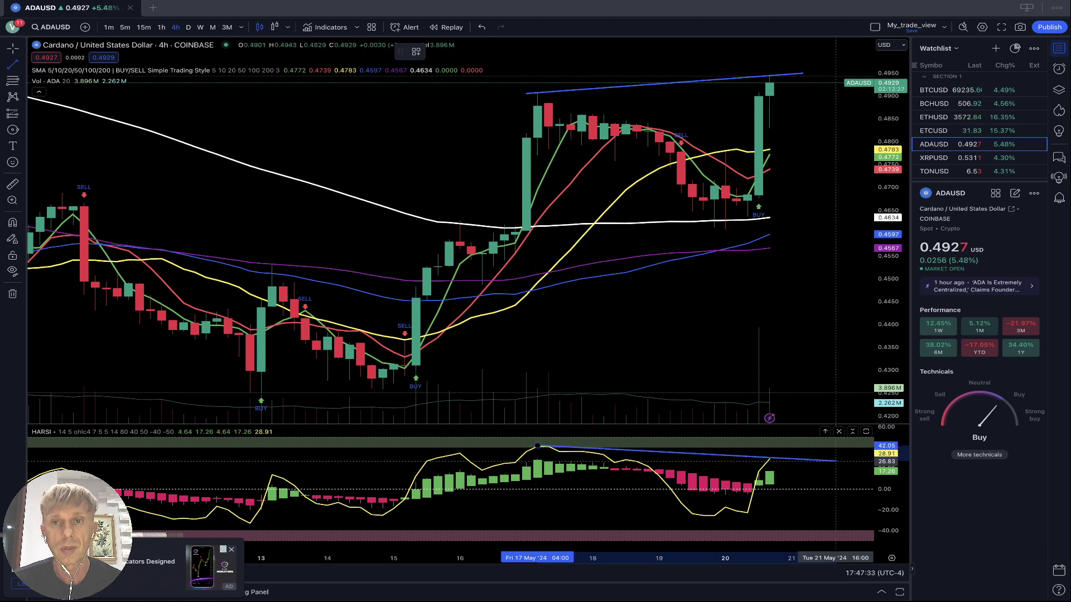
click(835, 461)
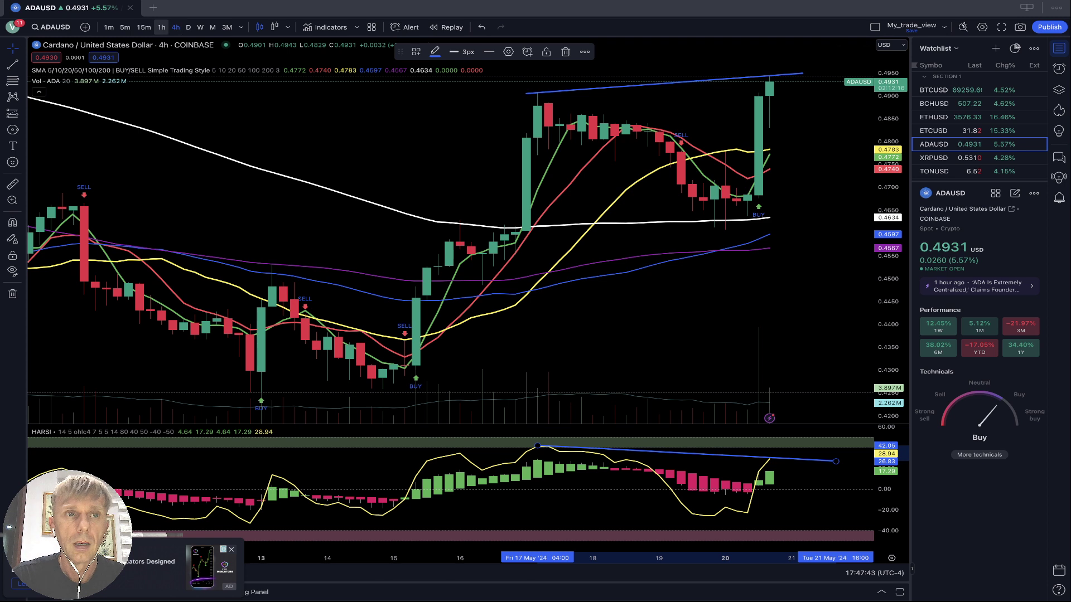
Step: Set ADAUSD to 1h, delete the HARSI trend line, and open XRPUSD
click(161, 27)
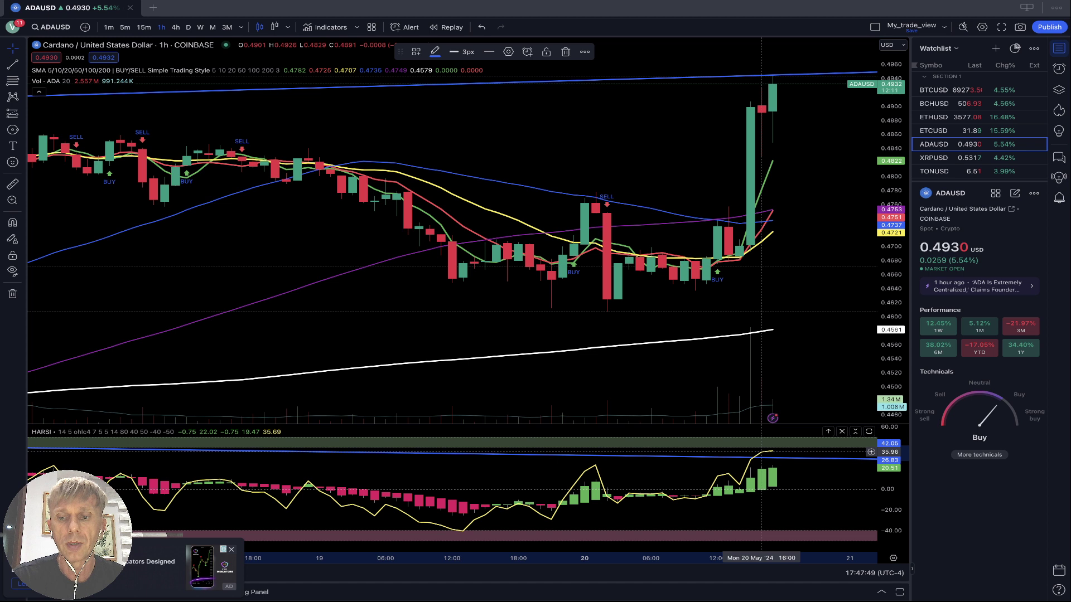
key(Delete)
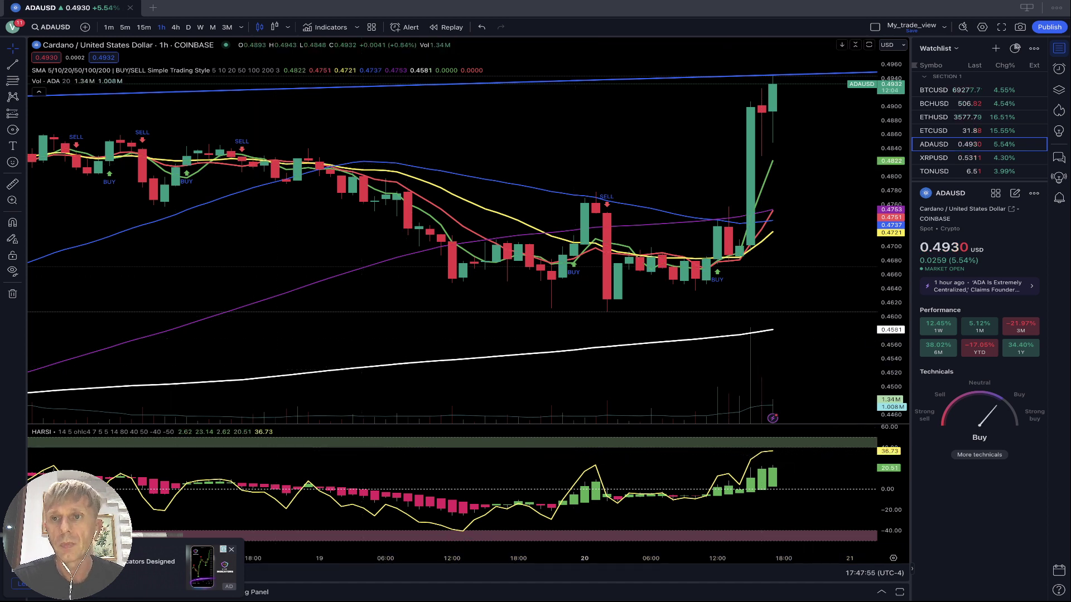
click(942, 157)
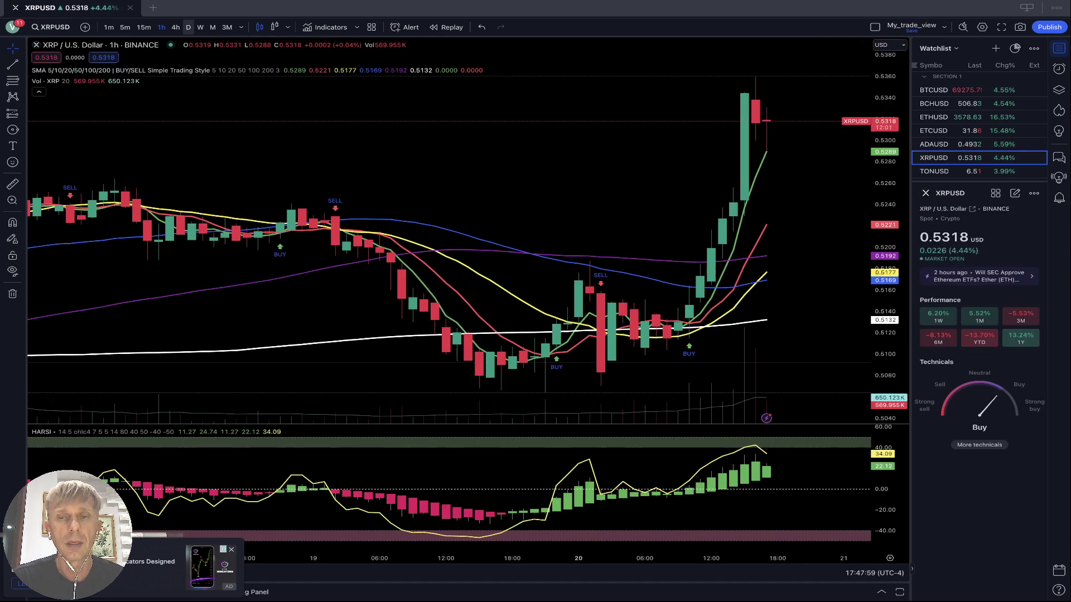
Step: View XRPUSD on D, 4h and 1h intervals, then open TONUSD from the watchlist
click(187, 27)
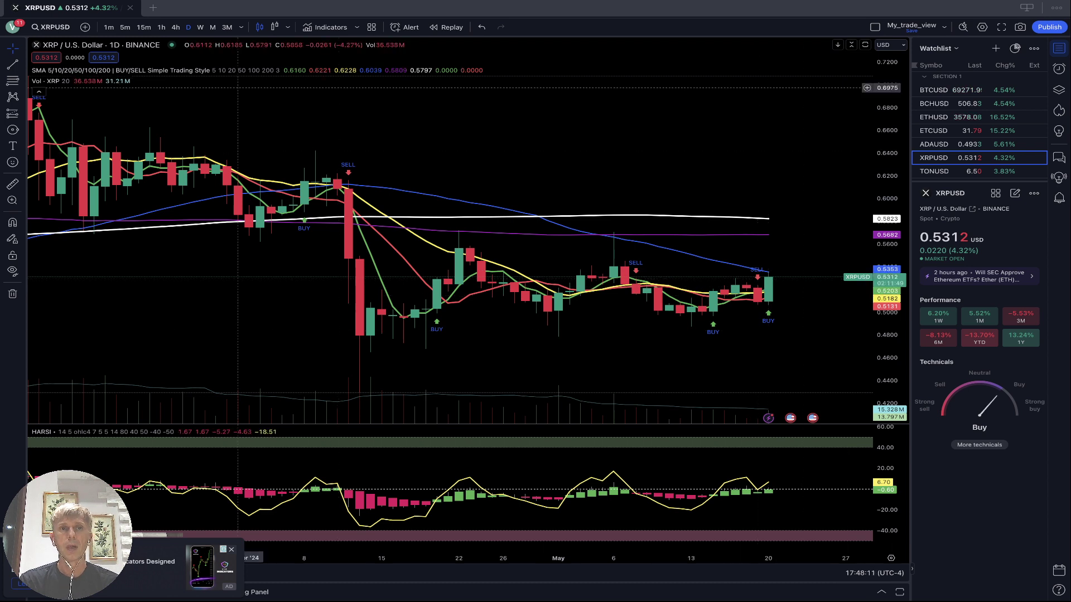
click(176, 26)
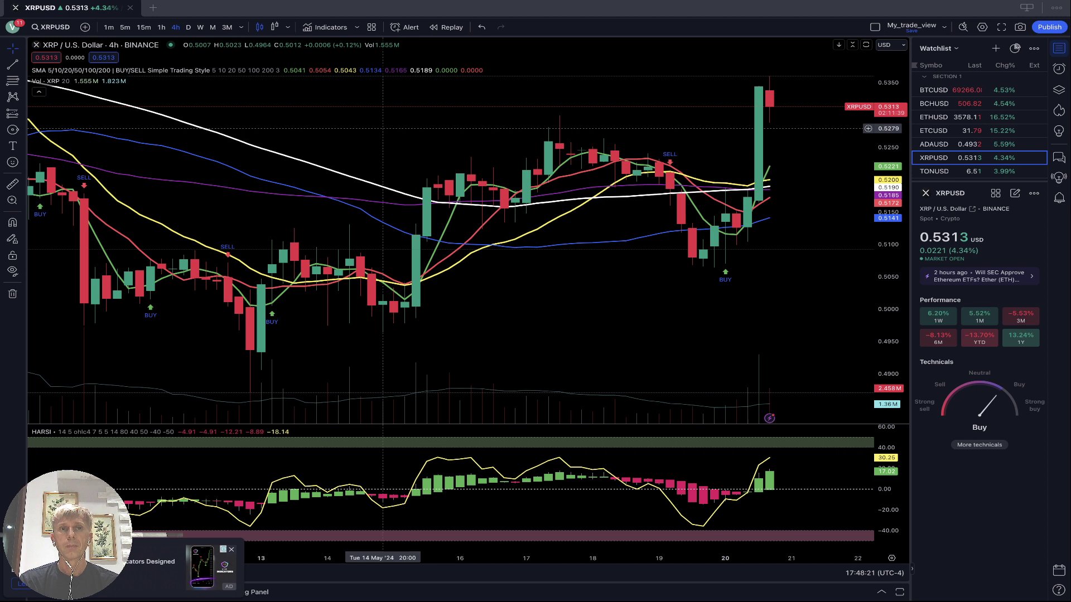
click(161, 27)
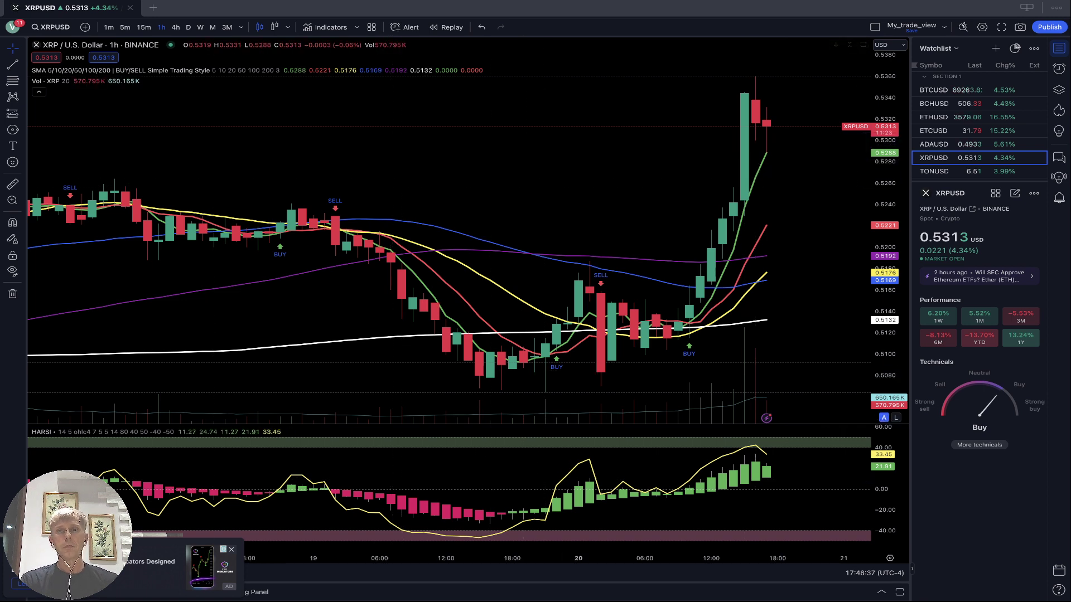
click(943, 171)
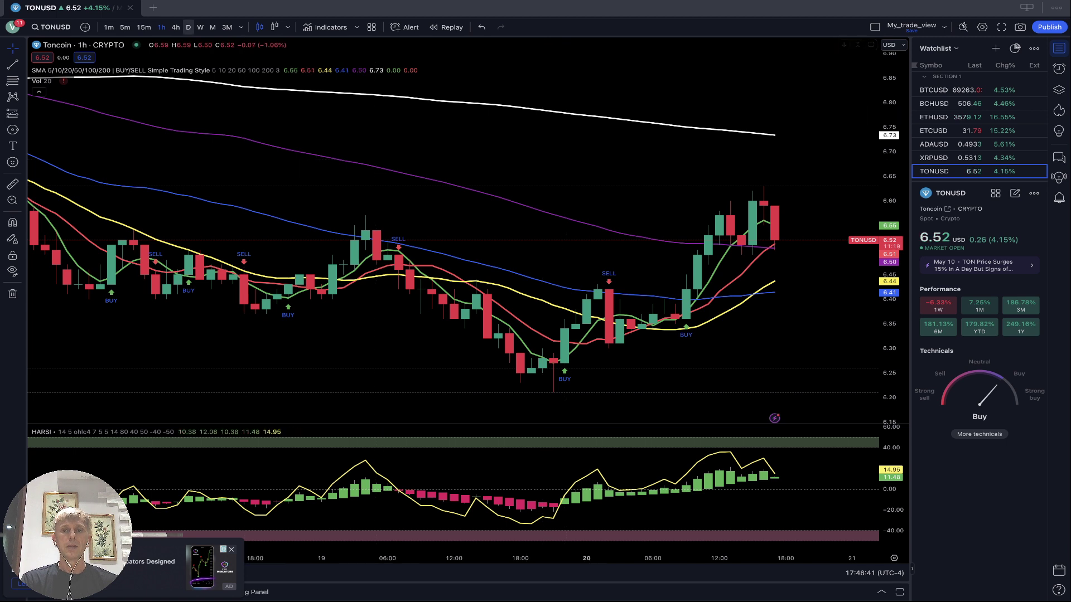
Step: View TONUSD on D, 4h and 1h intervals, then return to BTCUSD from the watchlist
click(188, 26)
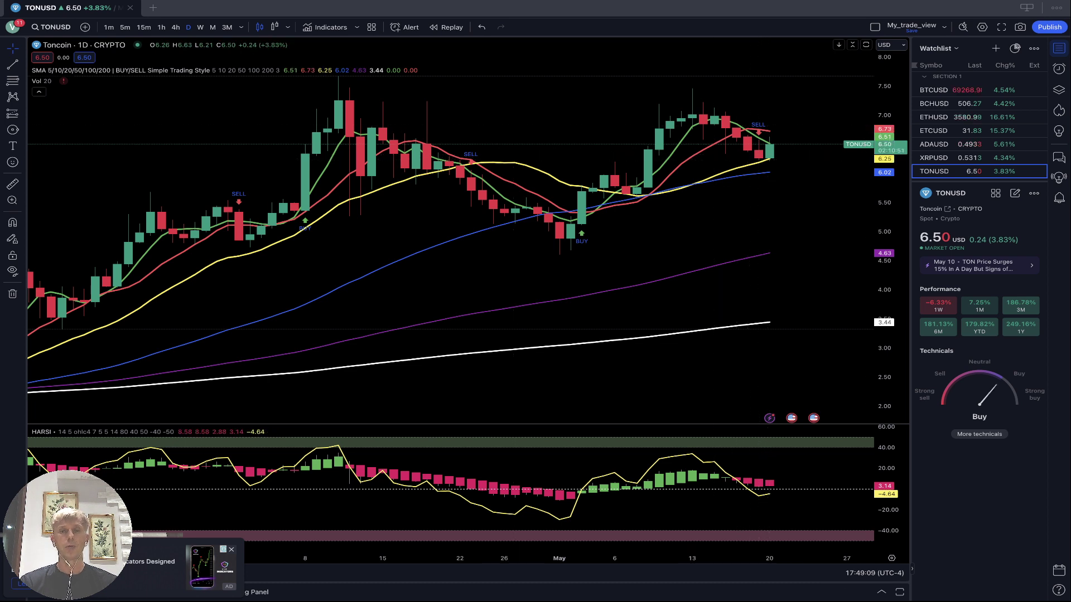
click(176, 27)
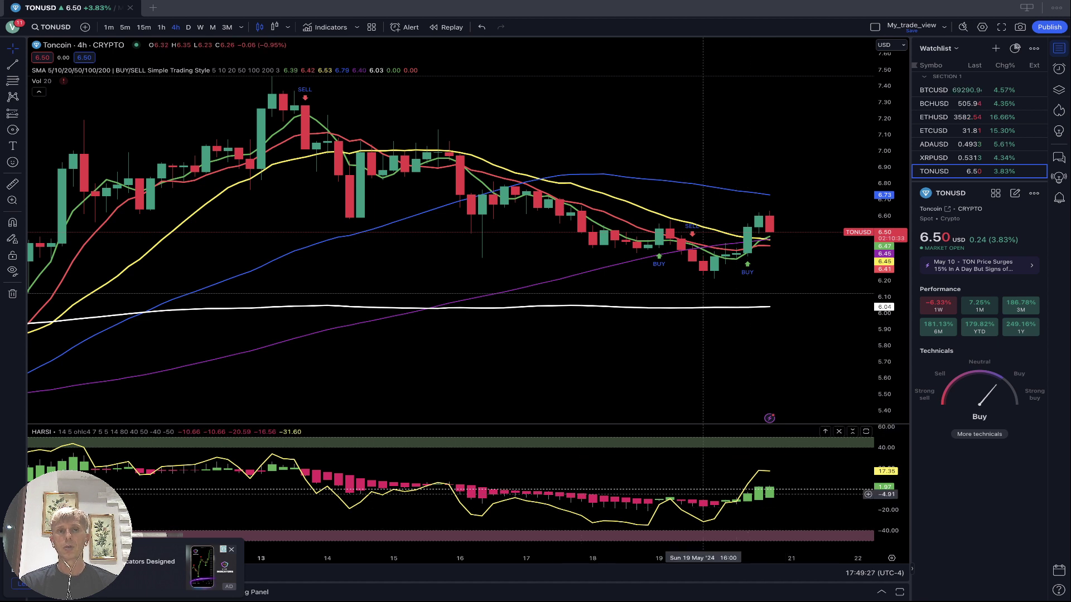
click(161, 26)
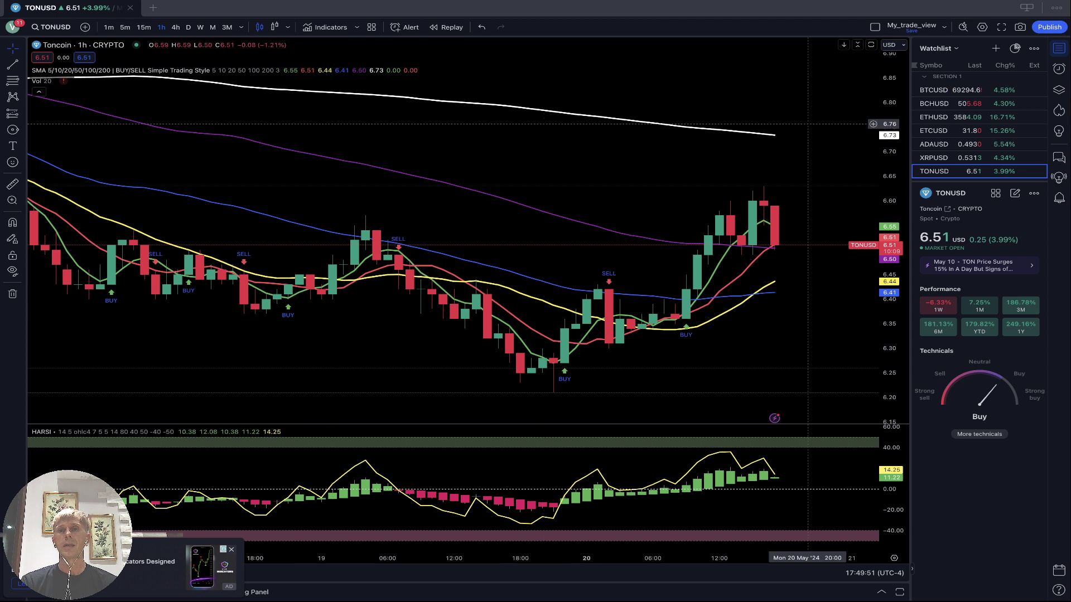
click(942, 89)
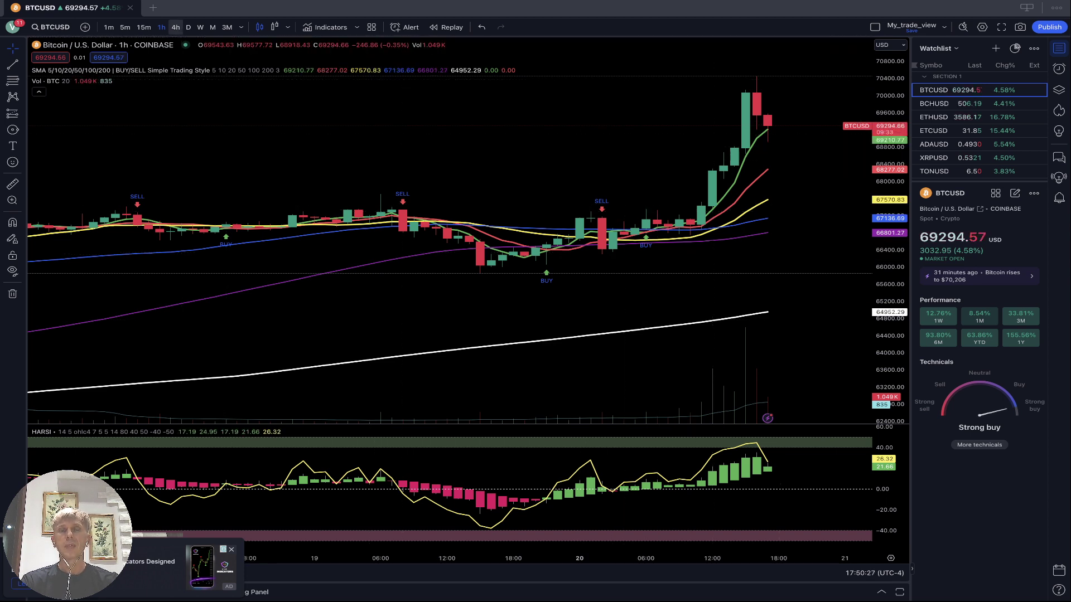
Step: Review BTCUSD on the 4-hour timeframe, then switch it to daily candles
click(175, 27)
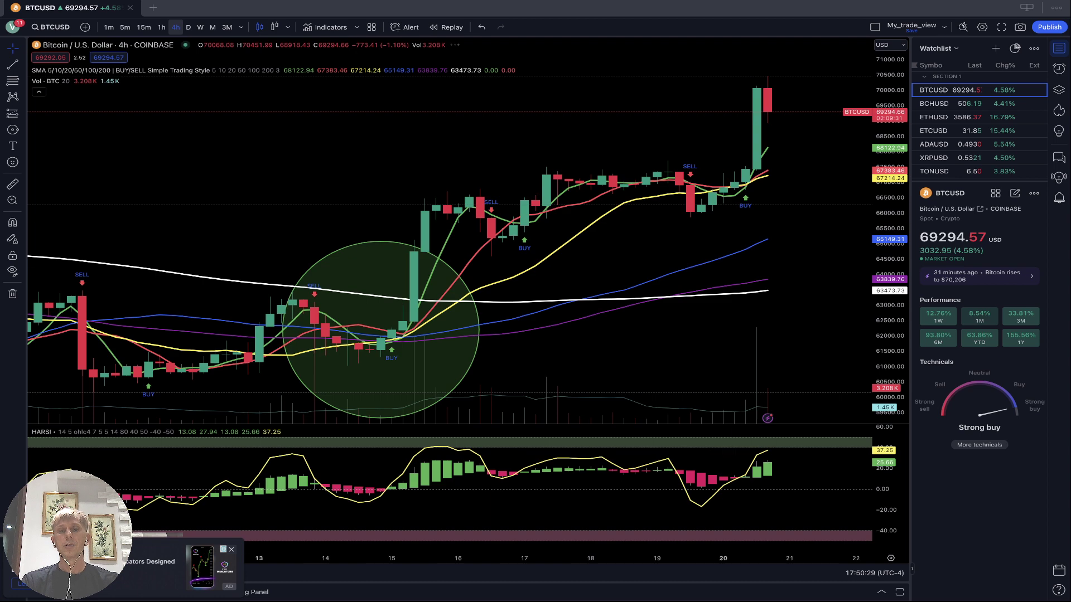
click(188, 26)
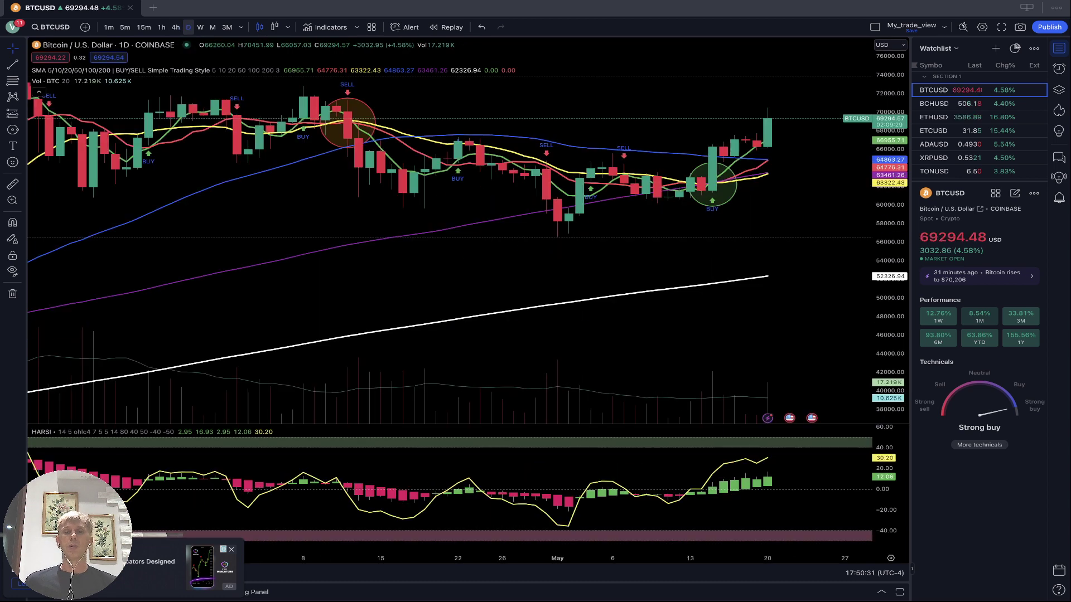